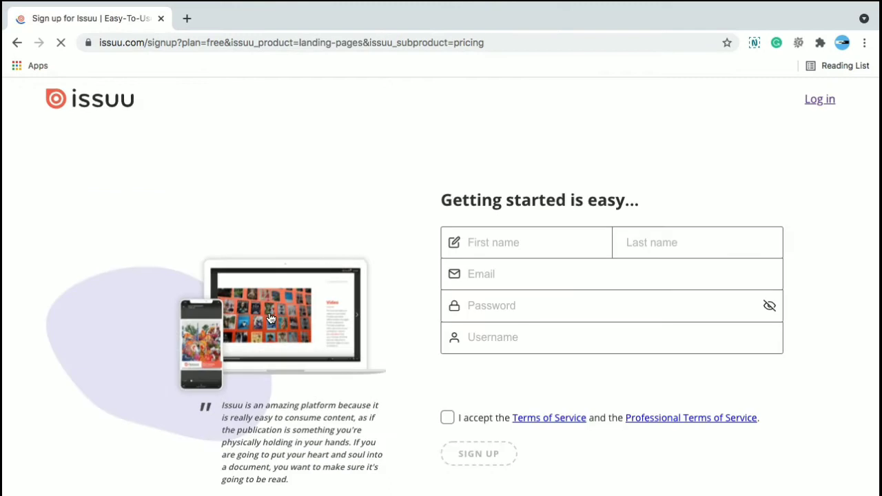
Step: Fill in the first name, last name and e-mail address on the free-plan sign-up form
scroll(341, 293, "down", 1)
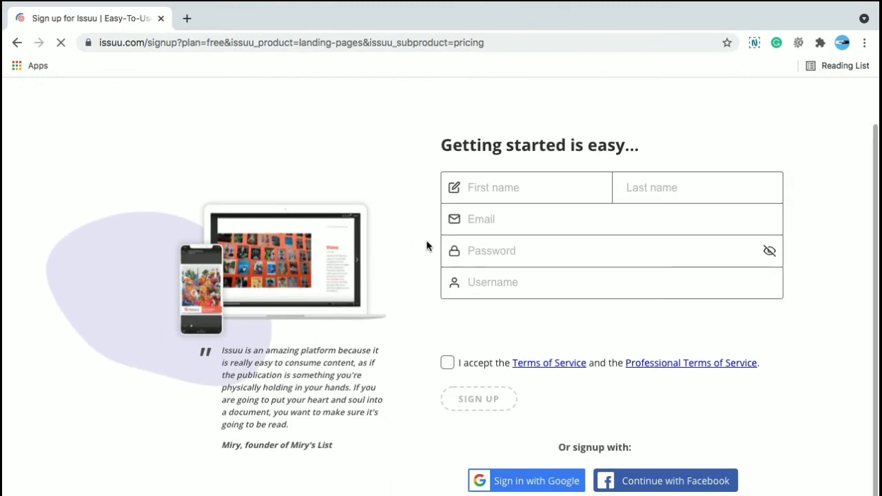
left_click(494, 187)
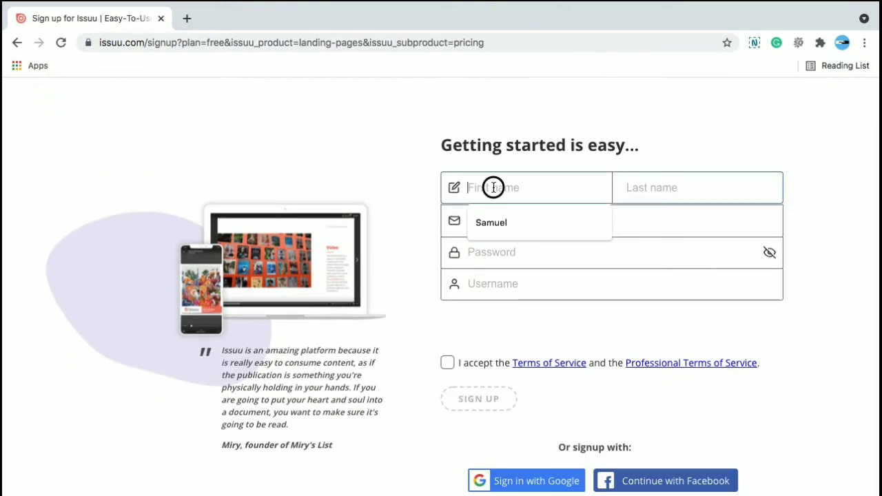
left_click(516, 230)
left_click(665, 195)
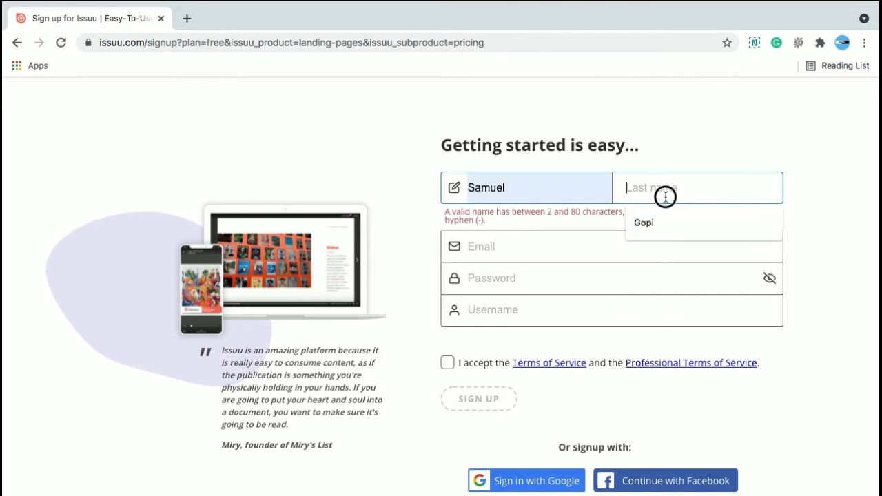
left_click(636, 228)
left_click(526, 246)
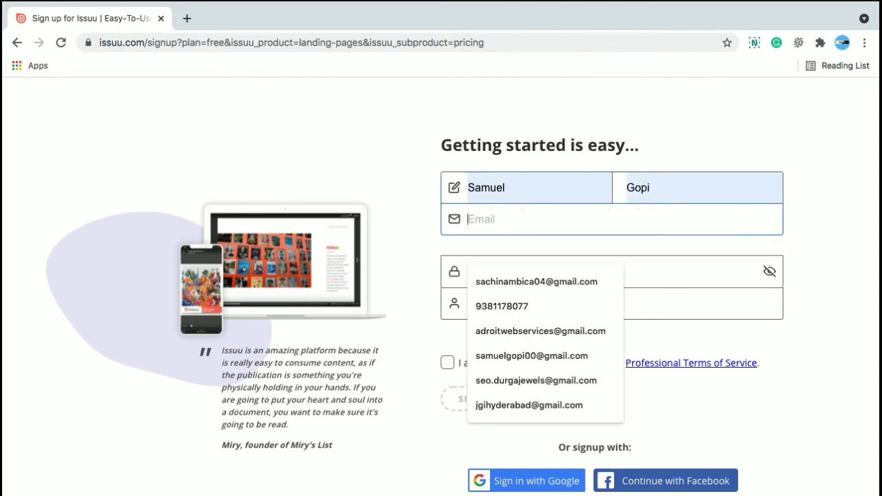
left_click(479, 220)
key("ctrl+v")
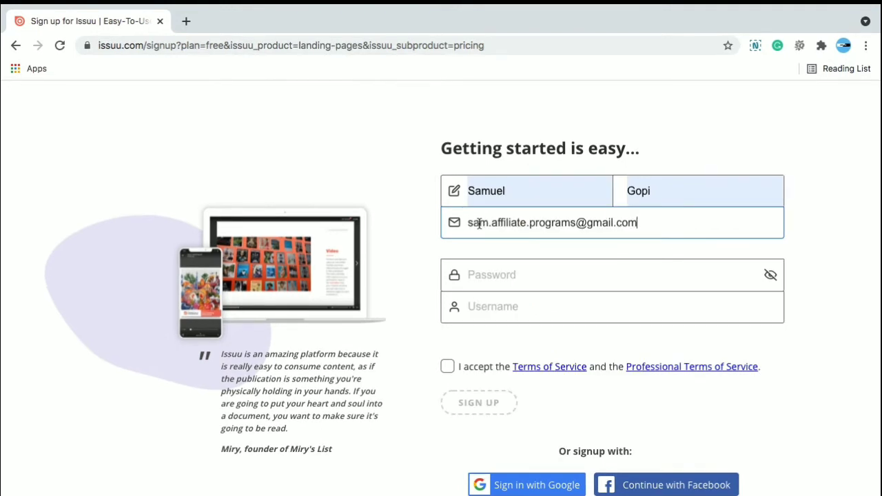
Step: Enter the account password on the sign-up form
left_click(510, 277)
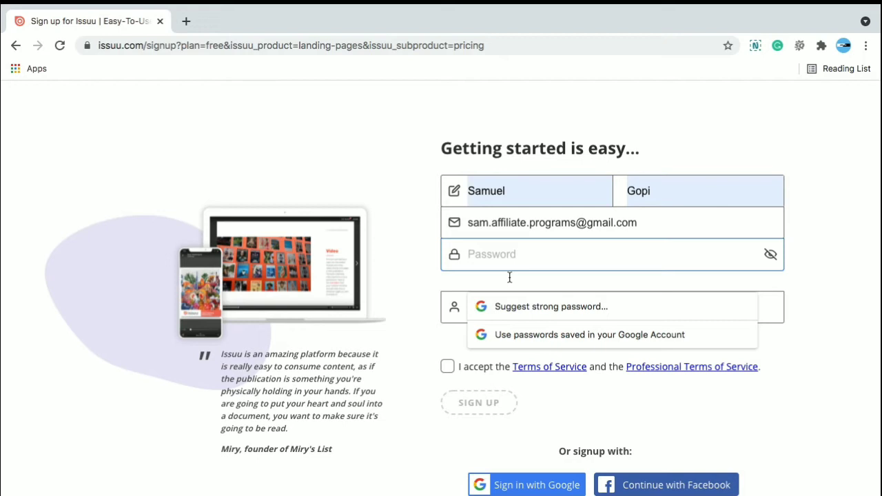
type("••")
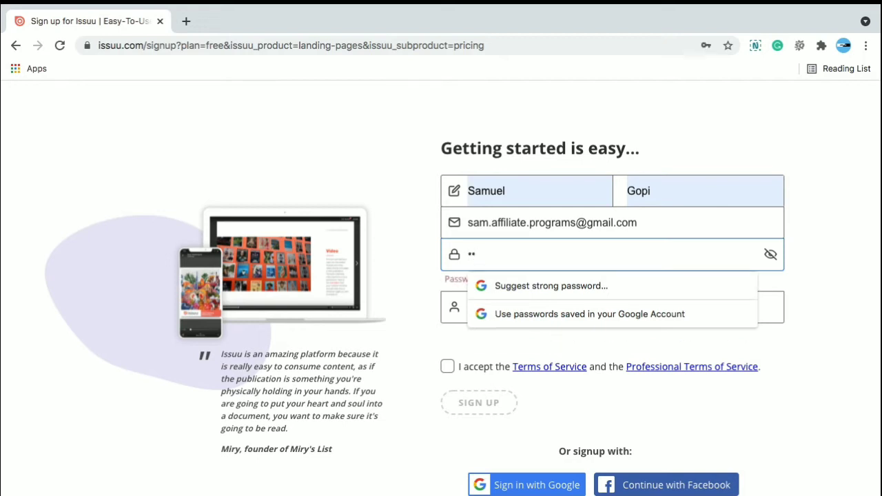
type("••")
key("Tab")
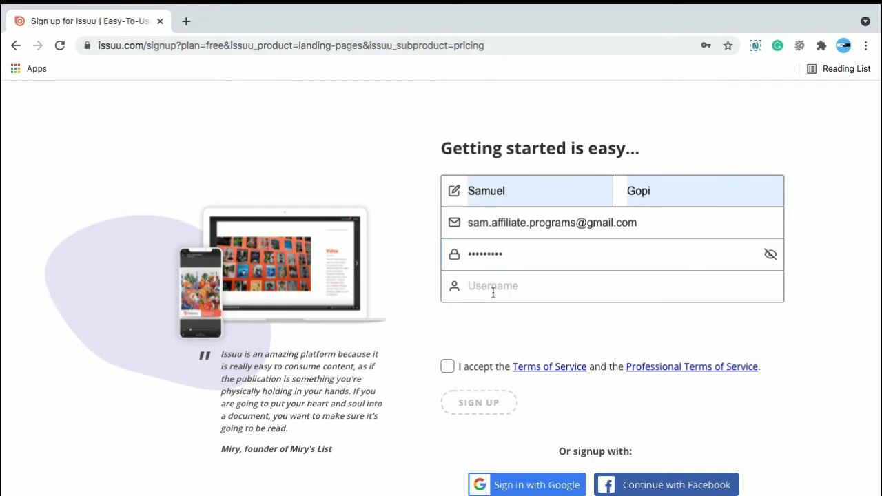
Step: Enter the chosen username for the account's Issuu address
left_click(493, 293)
type("G")
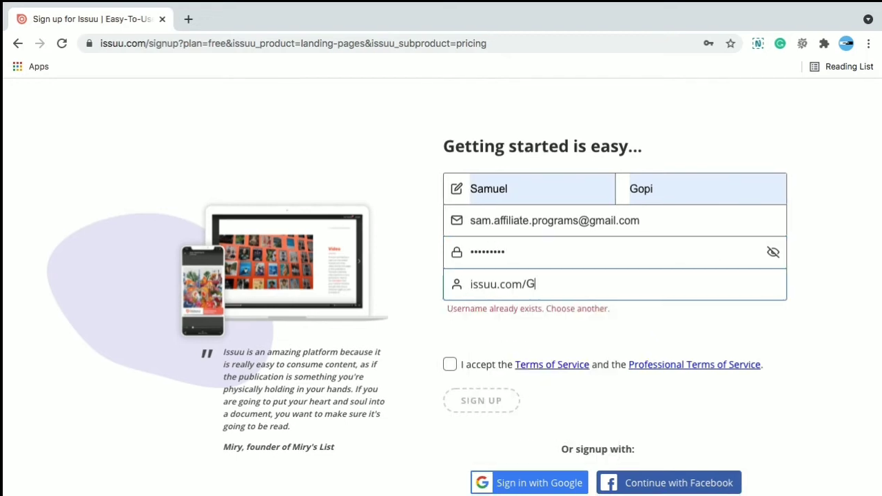
type("op")
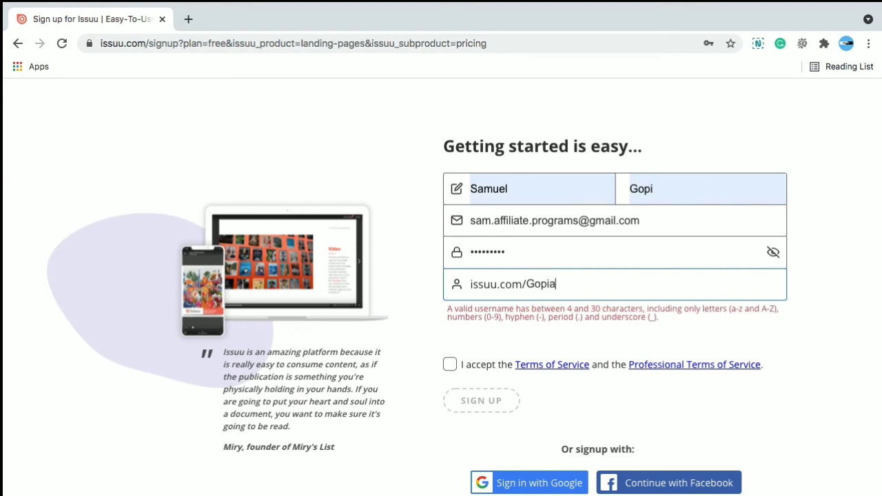
type("isam")
left_click(439, 329)
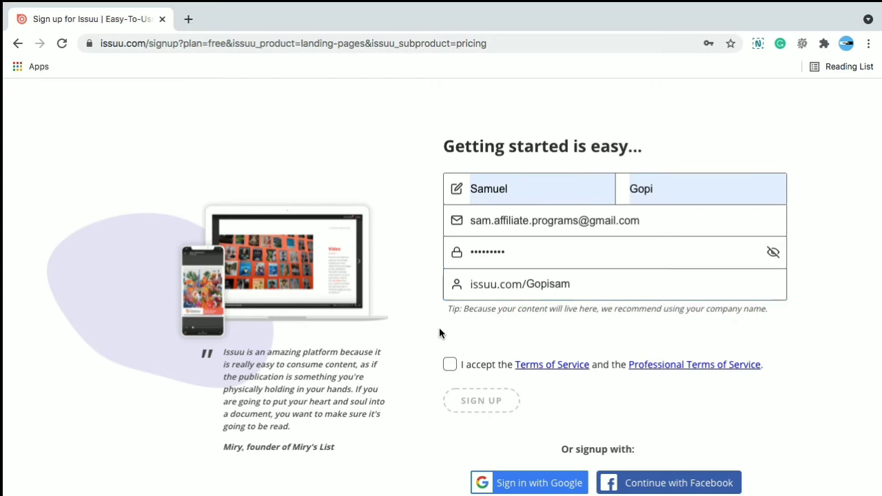
Step: Accept the terms of service, submit the sign-up form and dismiss the browser's offer to save the password
left_click(451, 367)
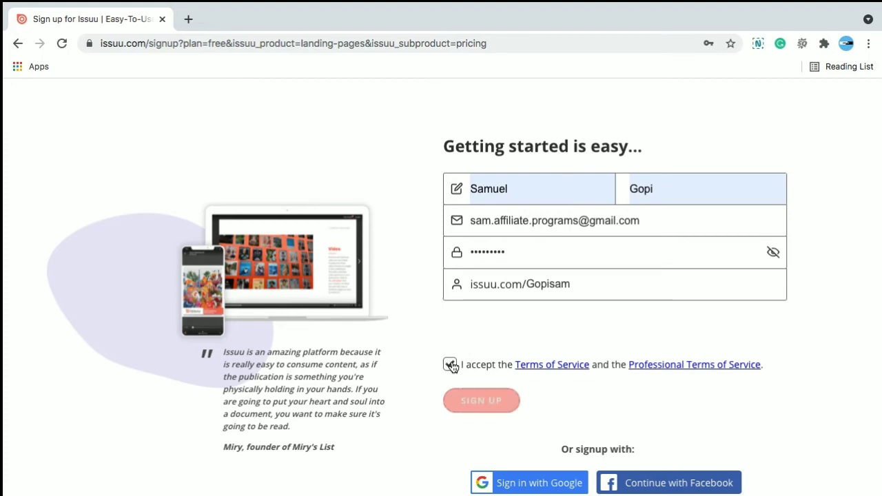
left_click(481, 401)
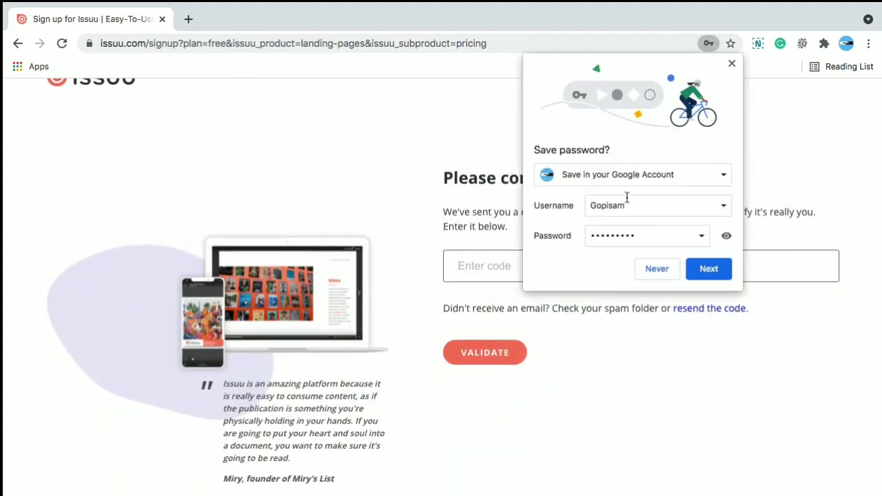
left_click(732, 64)
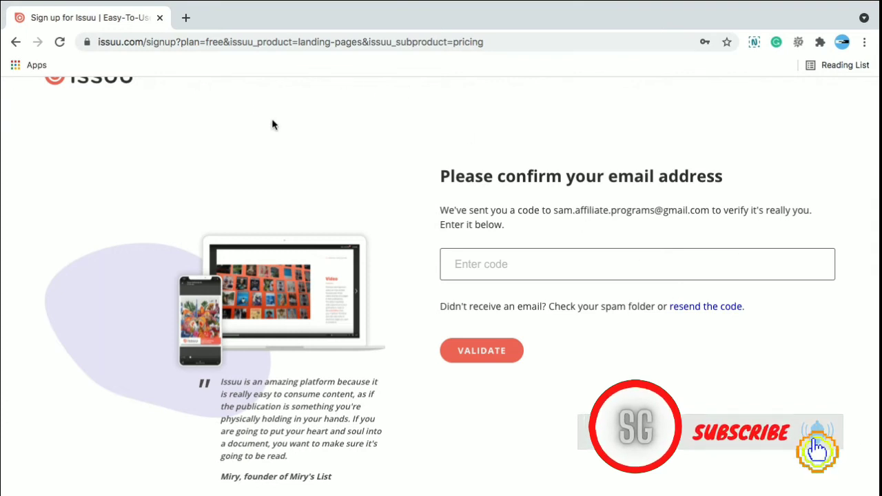
Step: Switch to the sign-up address's Gmail inbox in a new tab and copy the verification code from the Issuu message
left_click(184, 17)
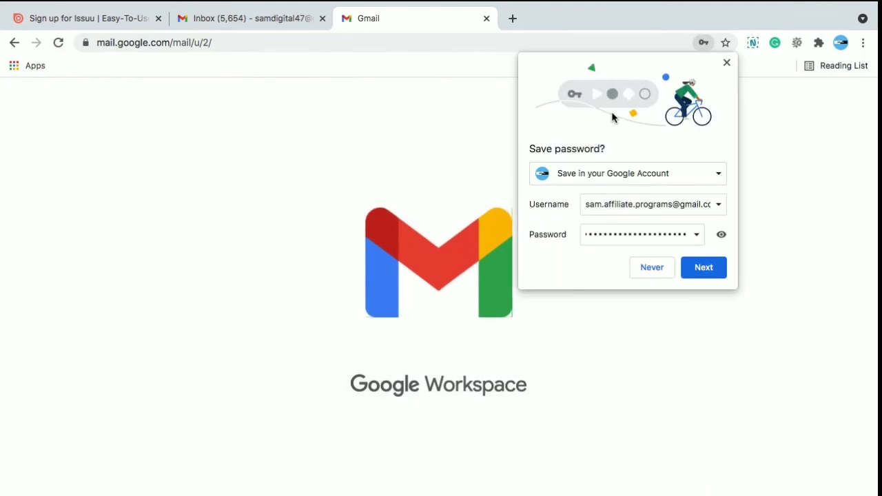
left_click(727, 62)
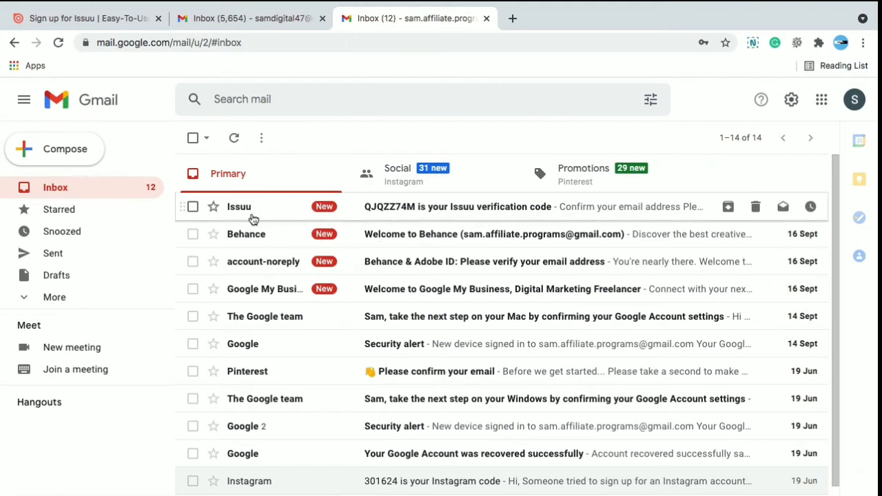
left_click(426, 211)
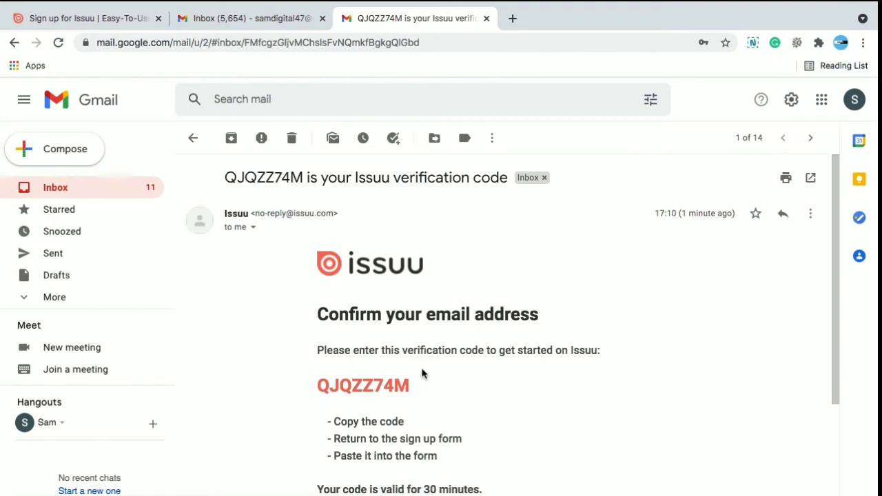
left_click_drag(418, 387, 329, 394)
key("super+c")
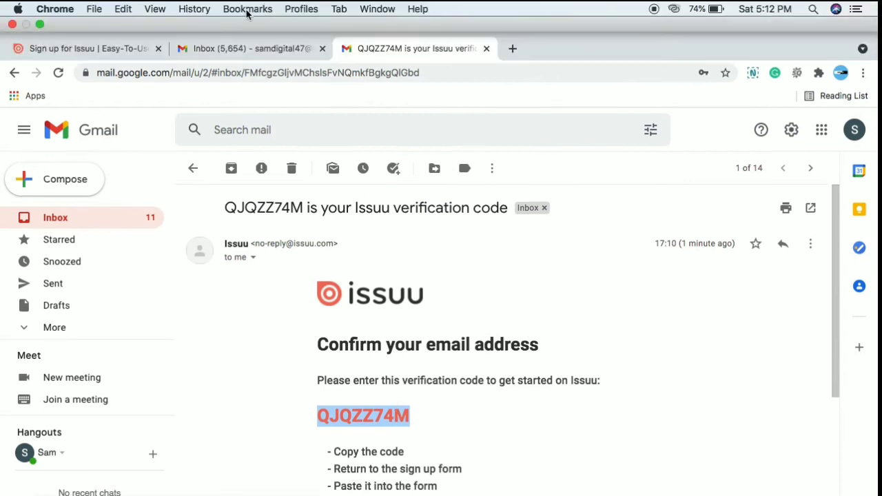
Step: Return to the Issuu sign-up page, paste the verification code and validate the e-mail address
left_click(108, 49)
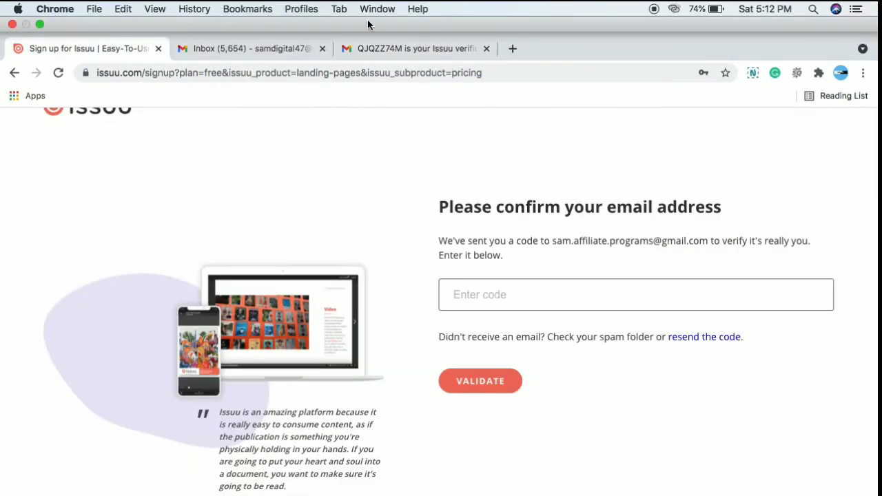
left_click(459, 261)
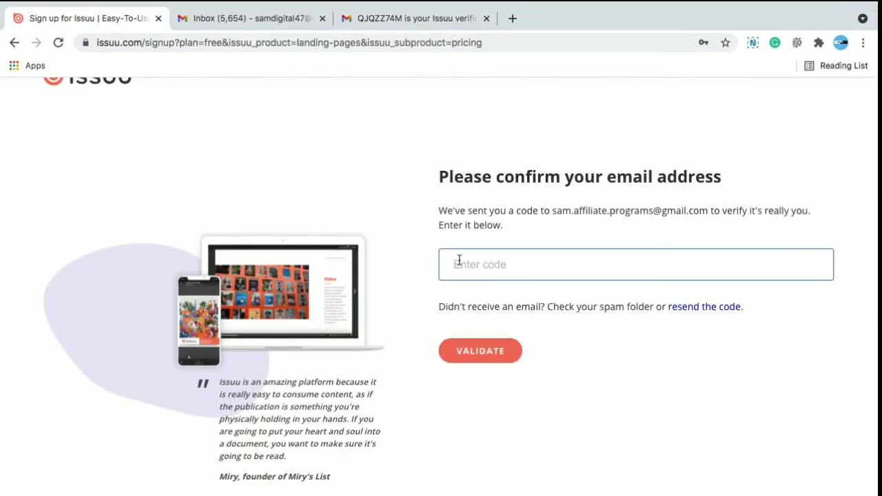
key("super+v")
left_click(488, 363)
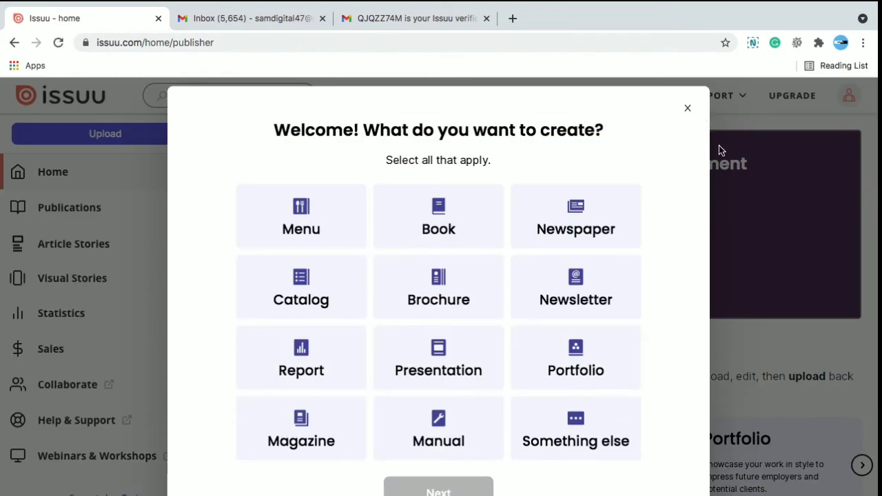
Step: Close the welcome questionnaire about what to create and view the account menu and document upload area
left_click(689, 110)
left_click(848, 96)
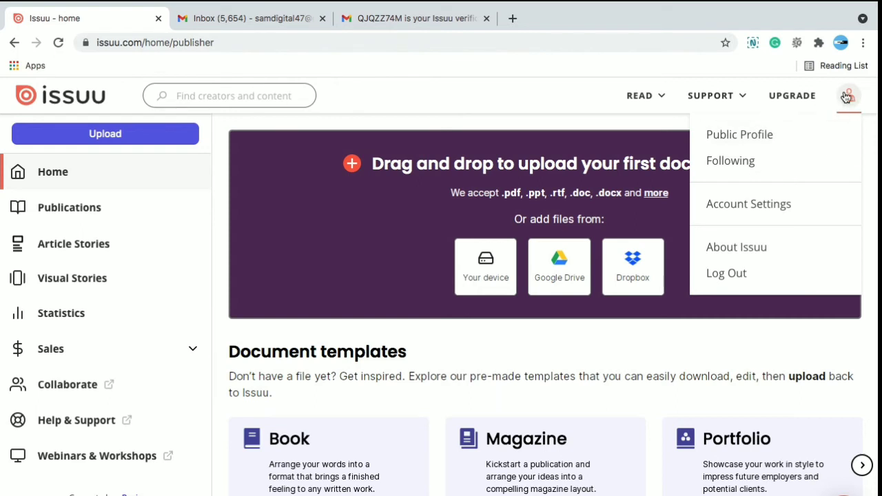
mouse_move(634, 113)
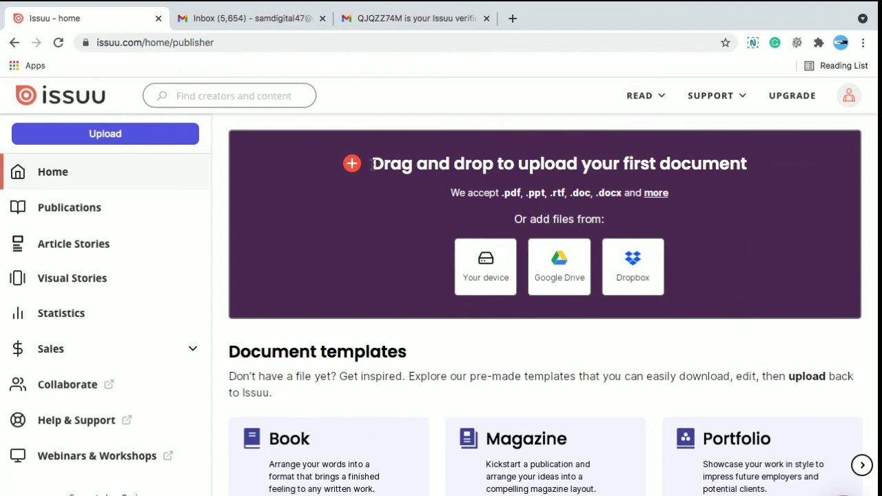
left_click_drag(372, 165, 653, 168)
left_click(386, 205)
Step: Upload Document.pdf from the device's Downloads folder as a new publication
left_click(487, 278)
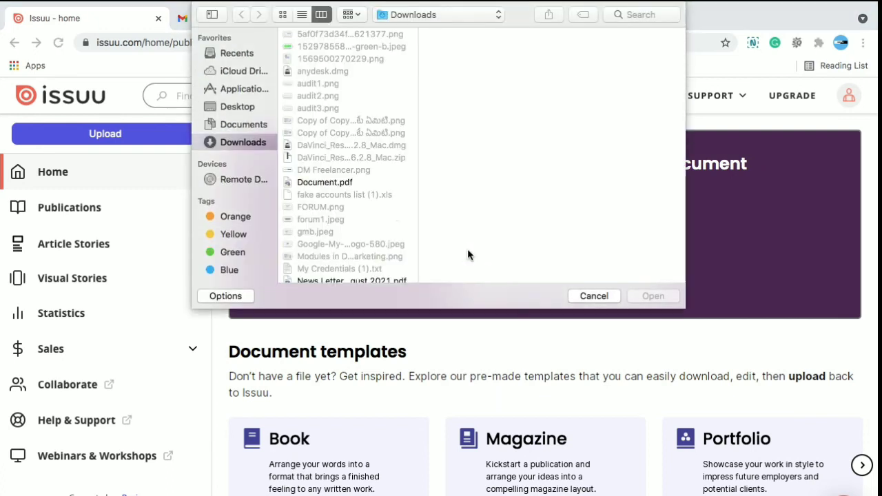
left_click(333, 182)
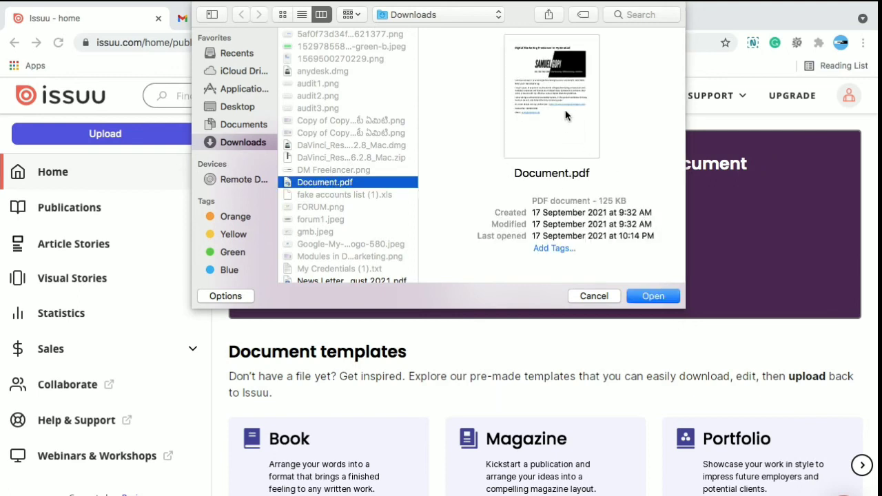
left_click(641, 297)
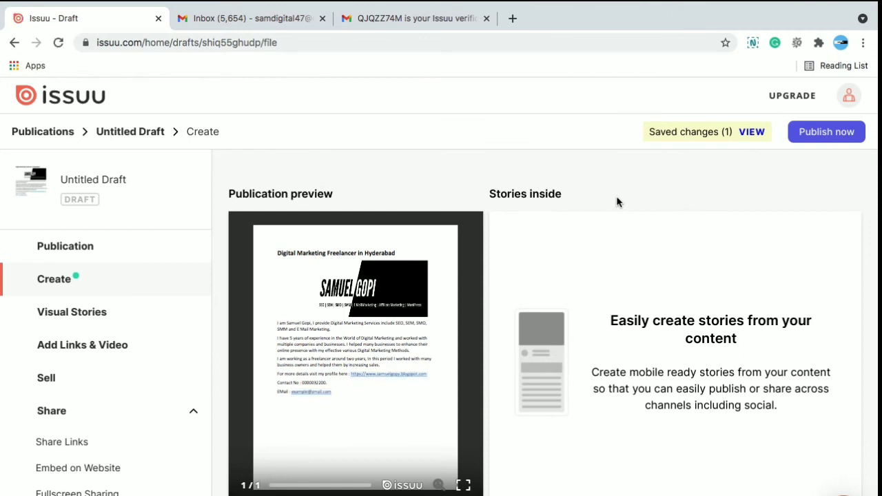
Step: Enter "Digital Marketing Freelancer" as the publication's title in its details
scroll(616, 195, "down", 3)
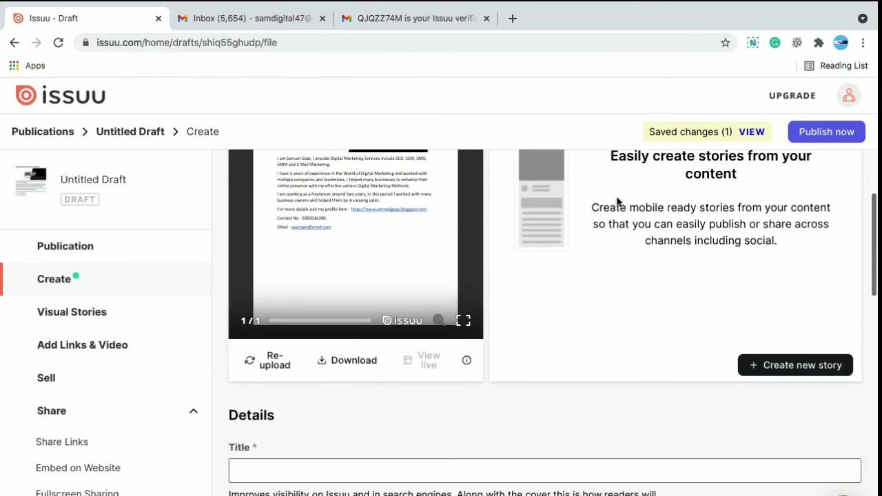
scroll(616, 197, "down", 1)
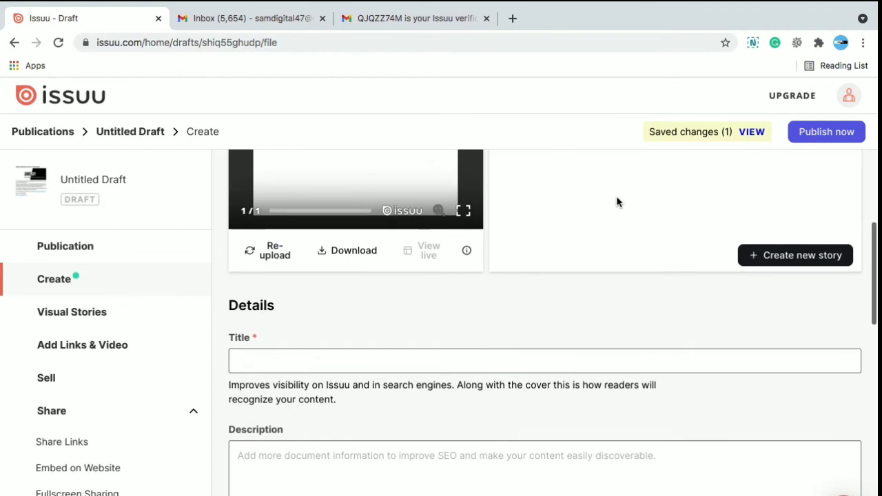
left_click(338, 362)
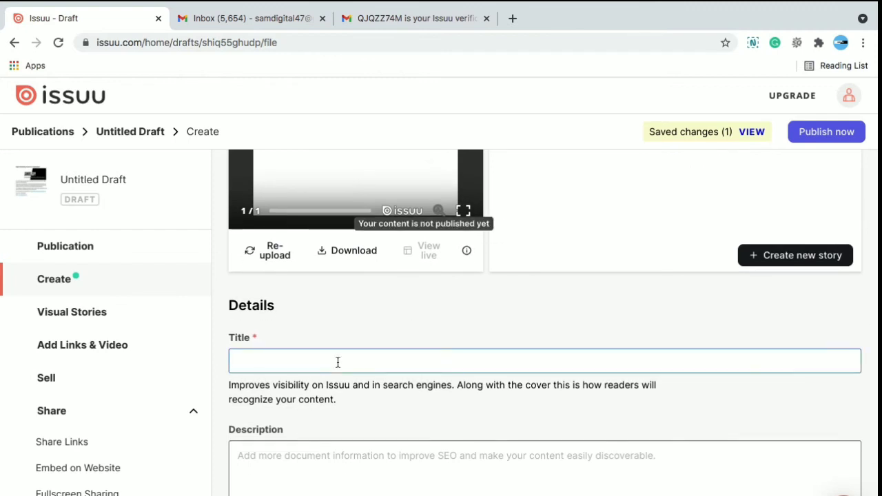
type("Dig")
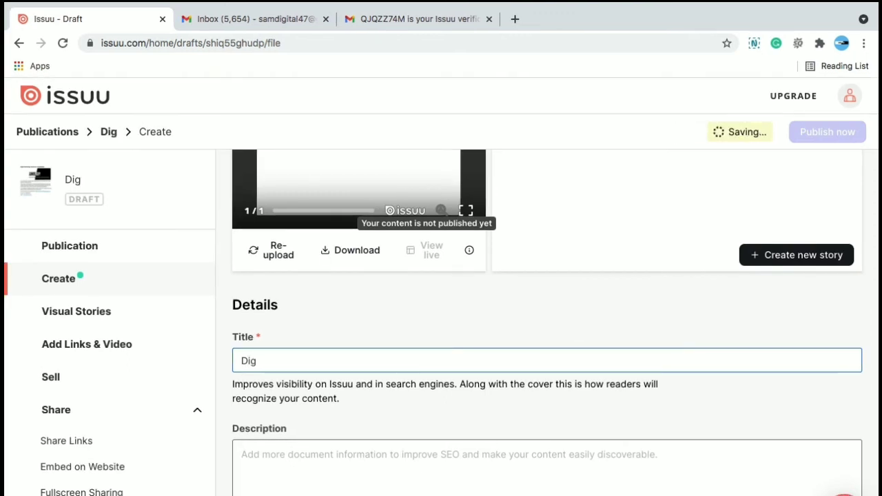
type("i")
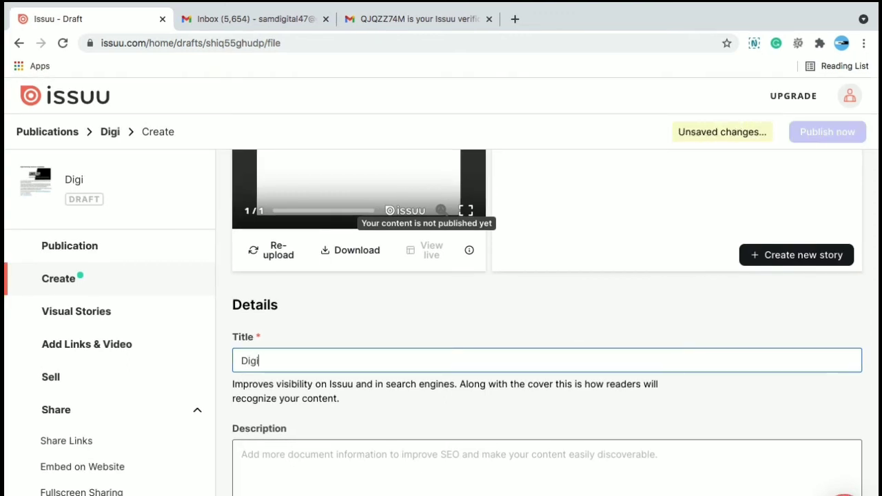
type("tal ")
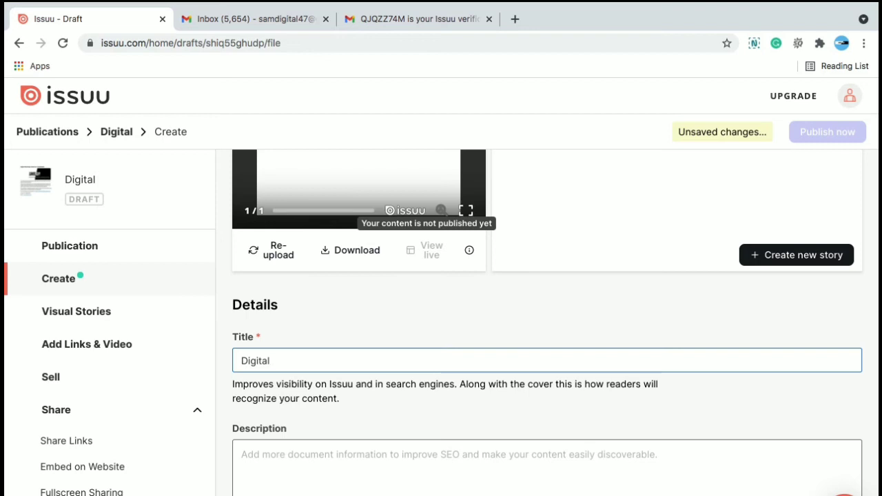
type("Mar")
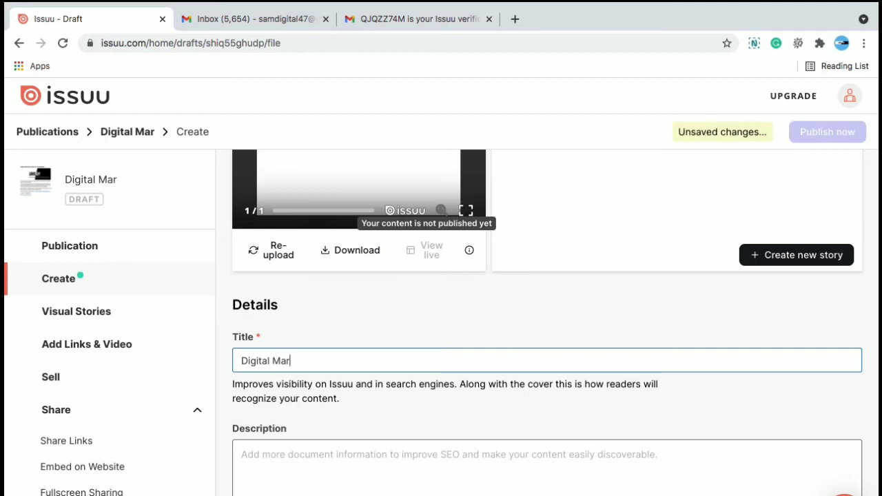
type("ket")
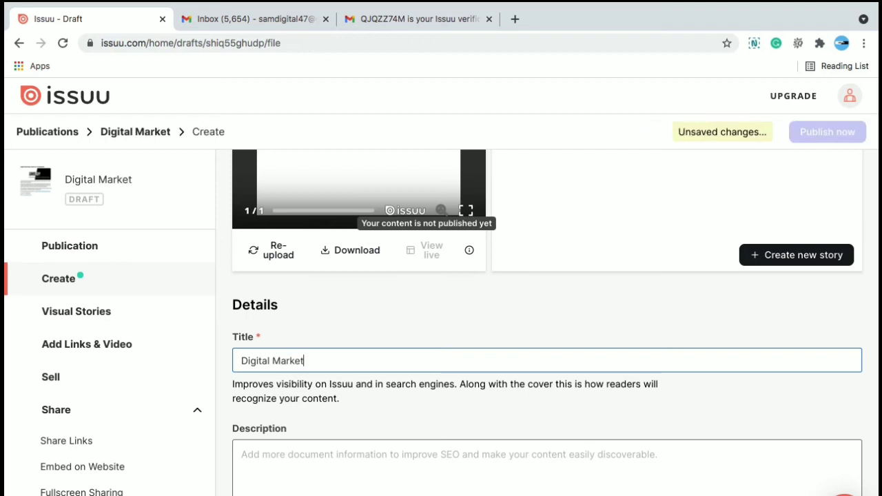
type("ing")
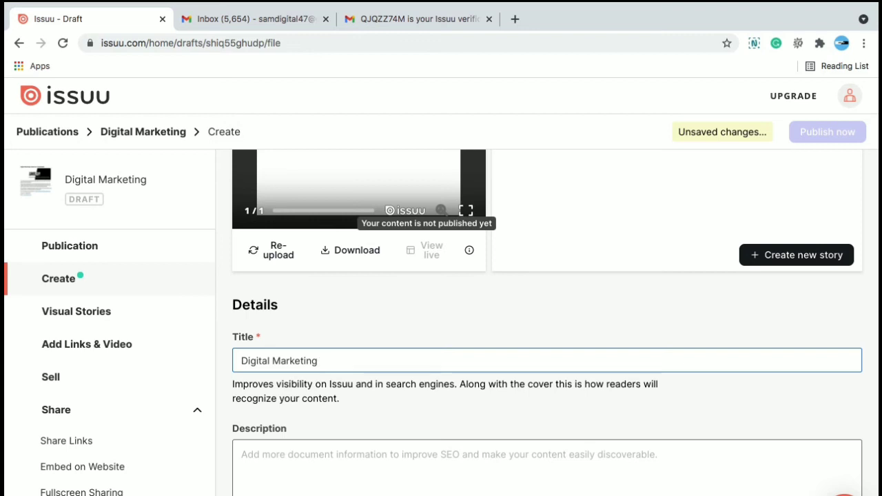
type(" Free")
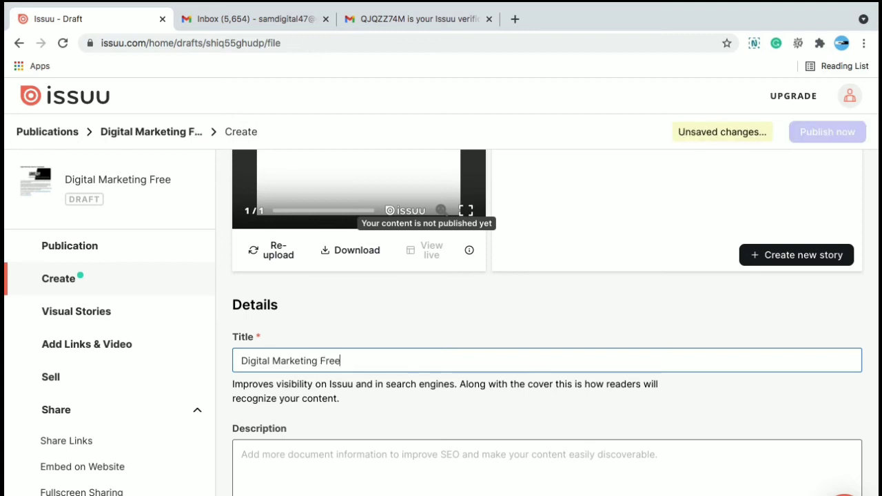
type("lancer")
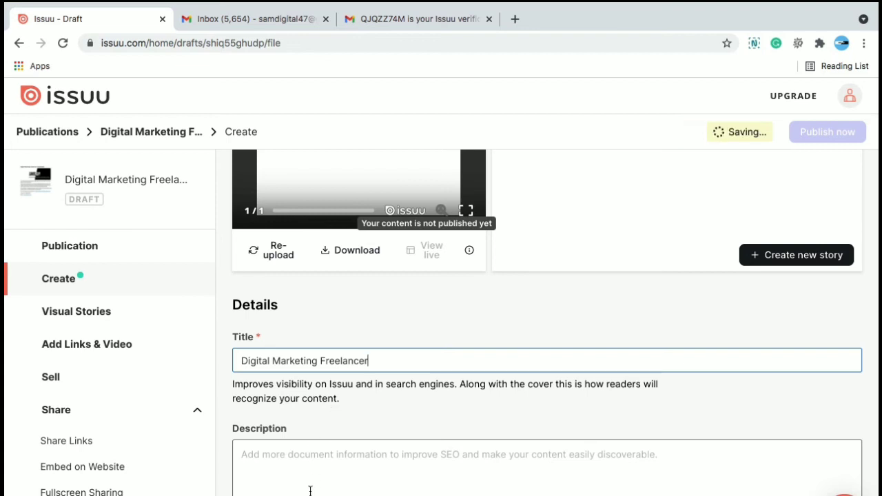
Step: Fill in the description with text on Digital Marketing Services in Hyderabad (SEO, SEM, SMO, SMM, E Mail Marketing), business promotion and the website address
left_click(523, 416)
scroll(524, 411, "down", 2)
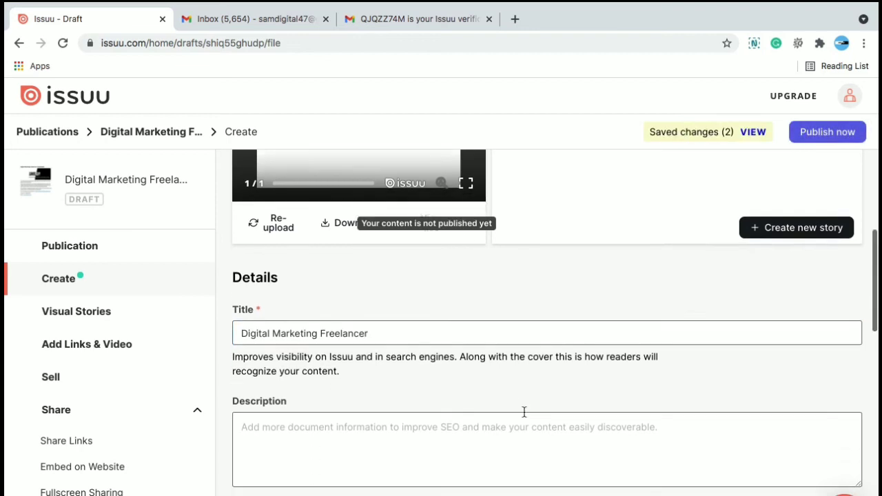
left_click(345, 364)
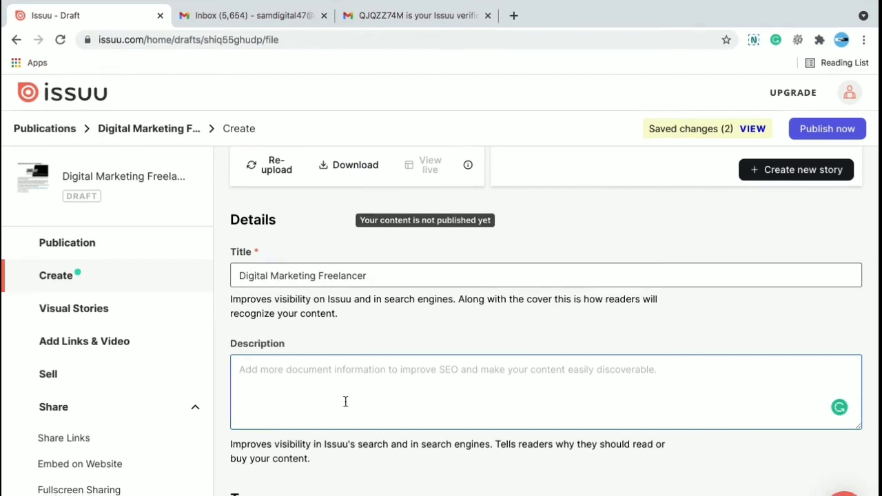
type("We provide Digital Marketing Services in Hyderabad, Our services include SEO, SEM, SMO,SMM and E Mail Marketing. We promote your Business across the web for your target audience and increase your sales. We help your business growth 10 times better. If you want get our services, you can visit our website https://www.samuelgopy.blogspot.com/")
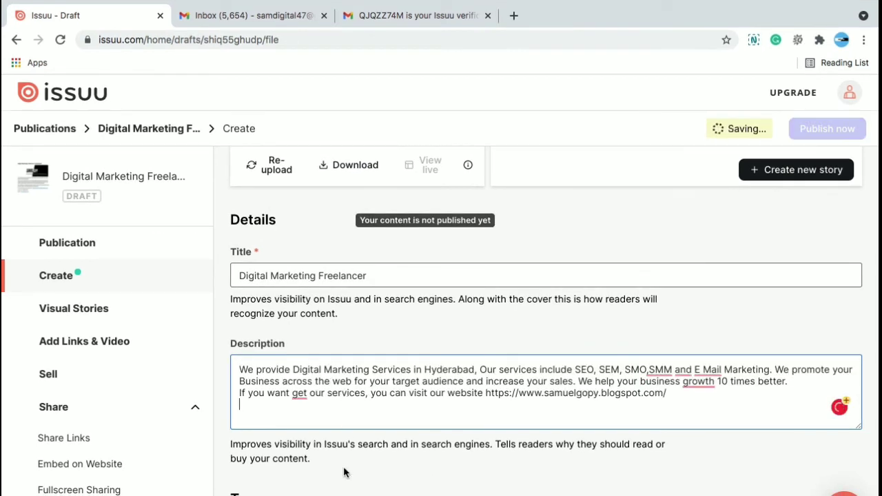
Step: Accept the Grammarly corrections in the description: a space before "SMM", "E-Mail", a comma before "and", and "grow" for "growth"
left_click(655, 372)
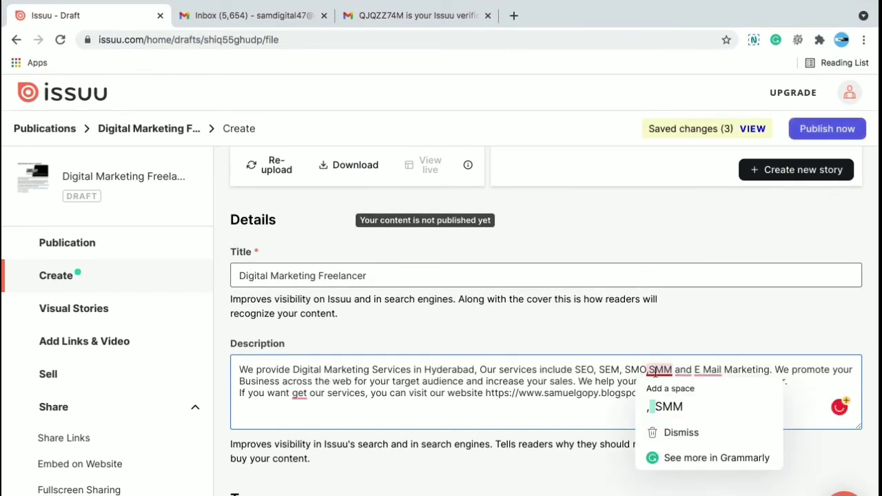
left_click(660, 404)
mouse_move(717, 372)
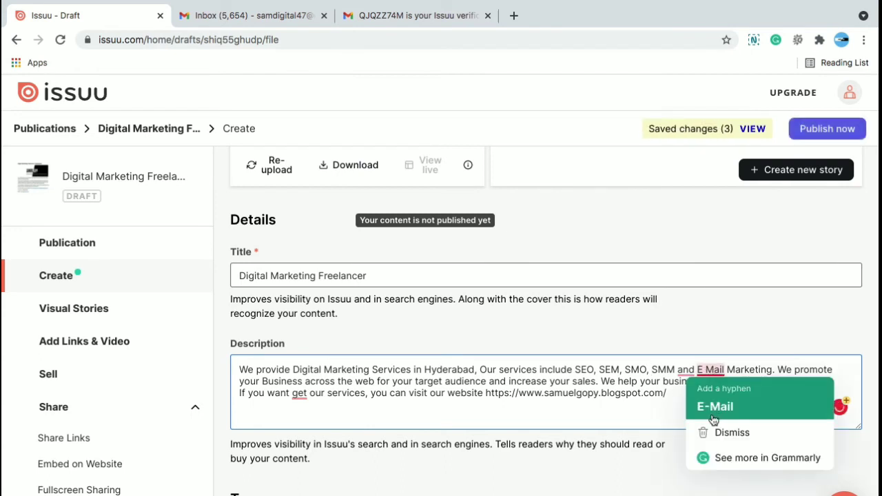
left_click(715, 407)
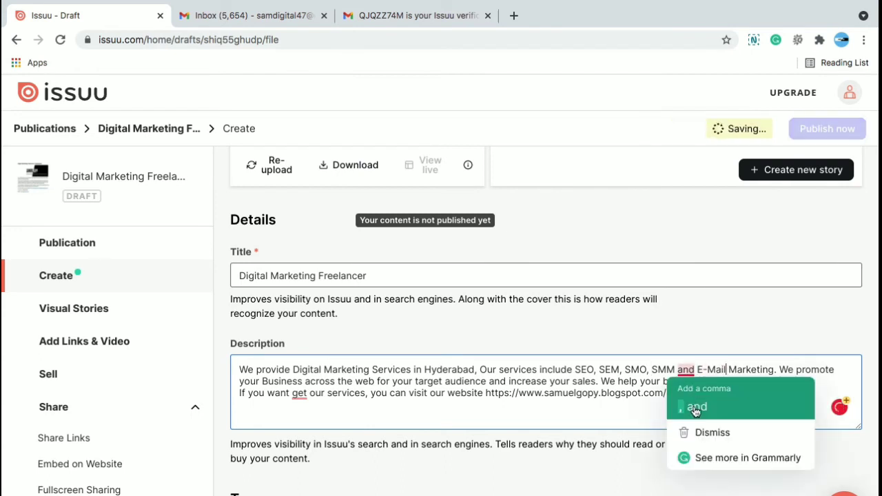
left_click(696, 407)
left_click(720, 390)
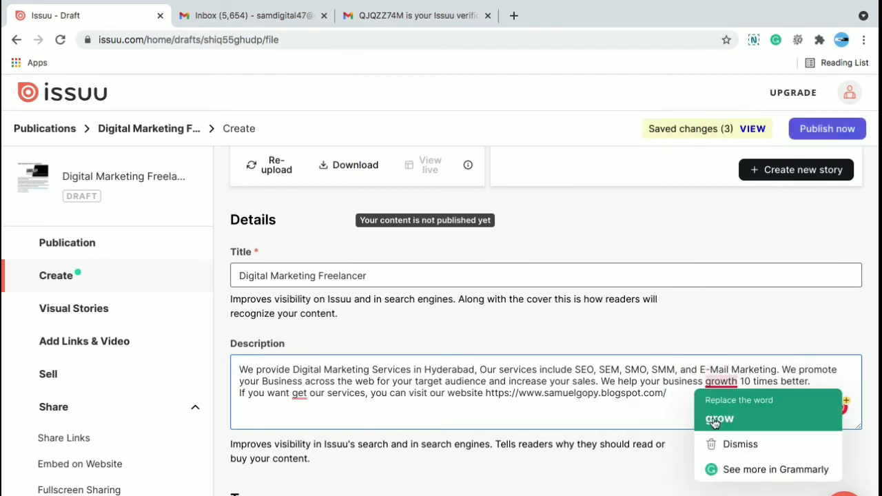
left_click(718, 415)
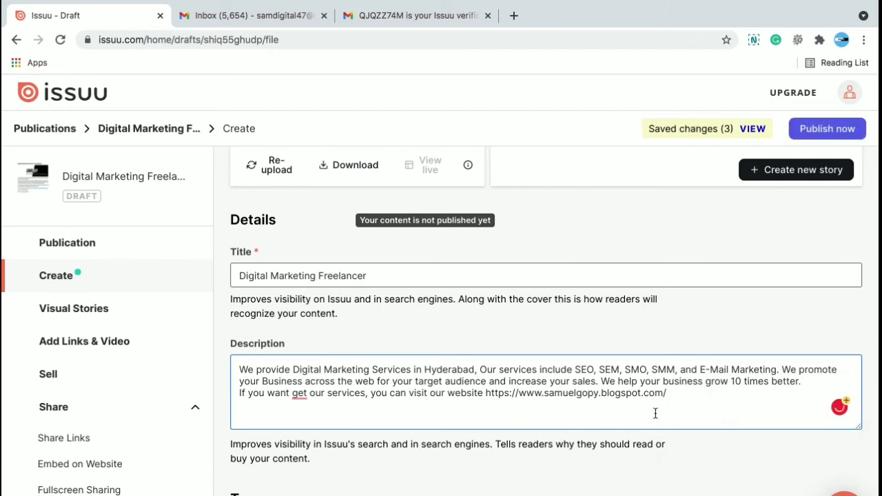
Step: Set the publication's type to Promotion/Marketing
scroll(732, 437, "down", 5)
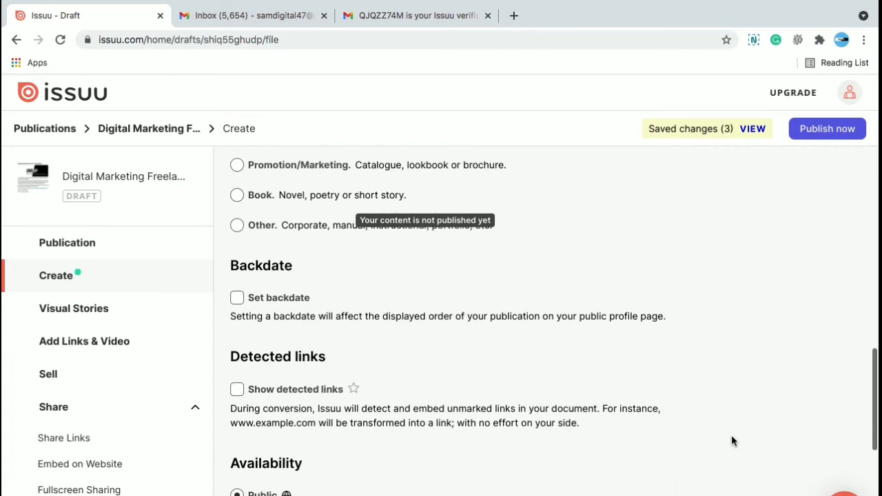
scroll(732, 442, "up", 3)
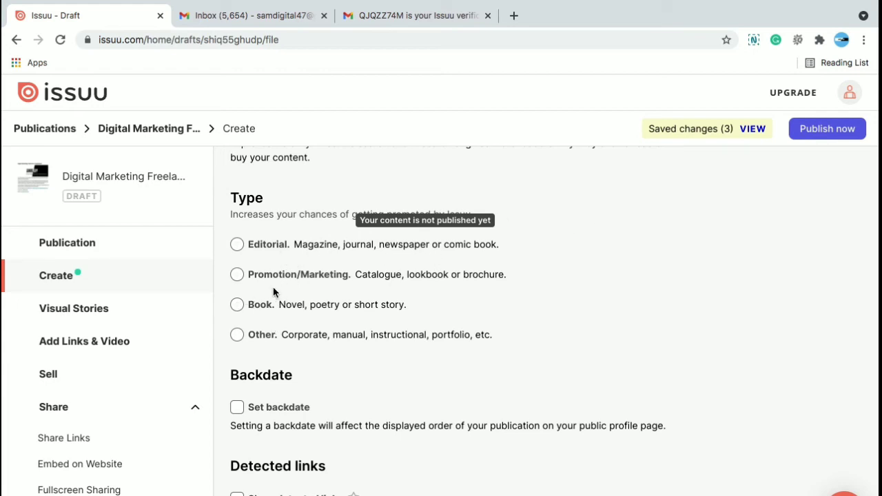
left_click(324, 277)
left_click(235, 276)
Step: Check the backdate, detected links, availability and settings options, keep the availability Public and publish the document
scroll(551, 361, "down", 3)
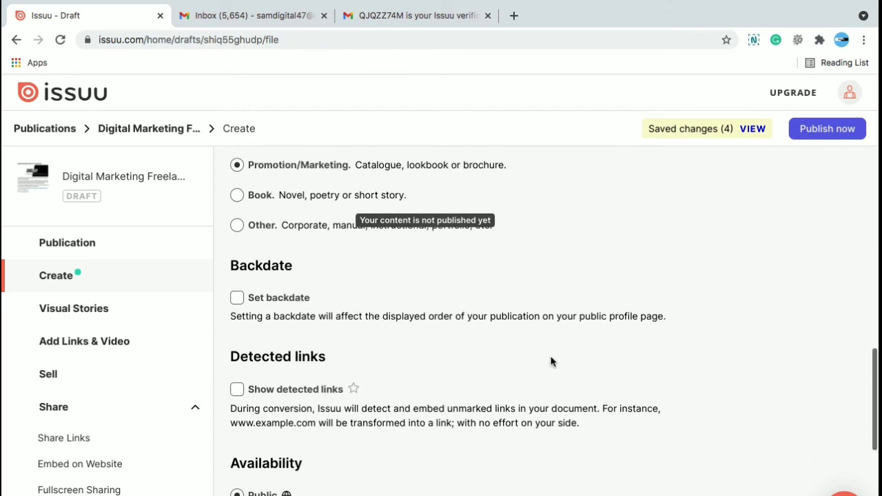
scroll(551, 362, "down", 4)
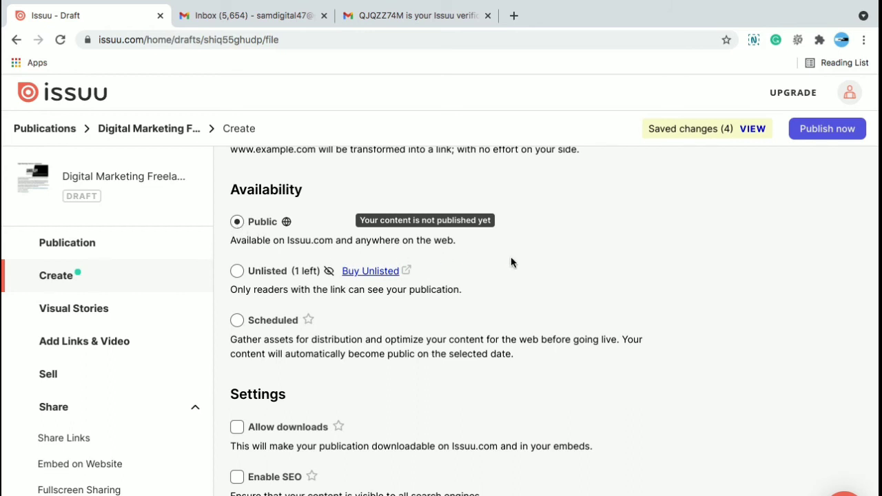
scroll(511, 260, "down", 2)
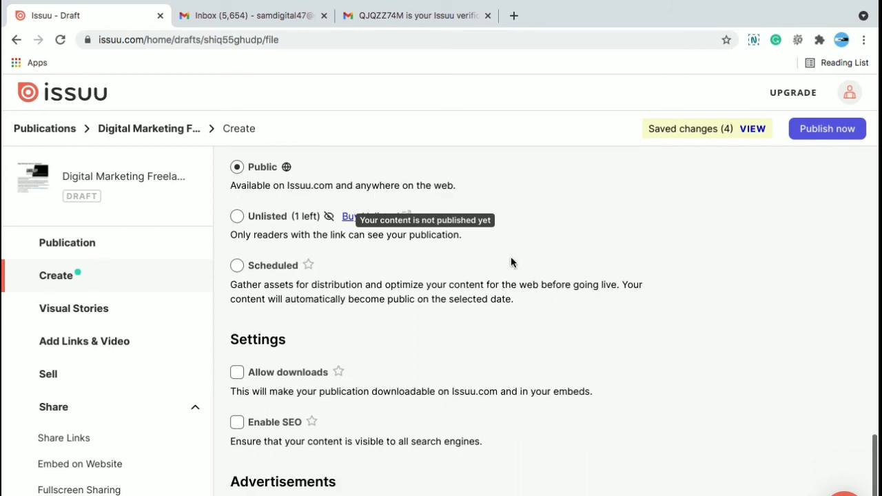
left_click(850, 92)
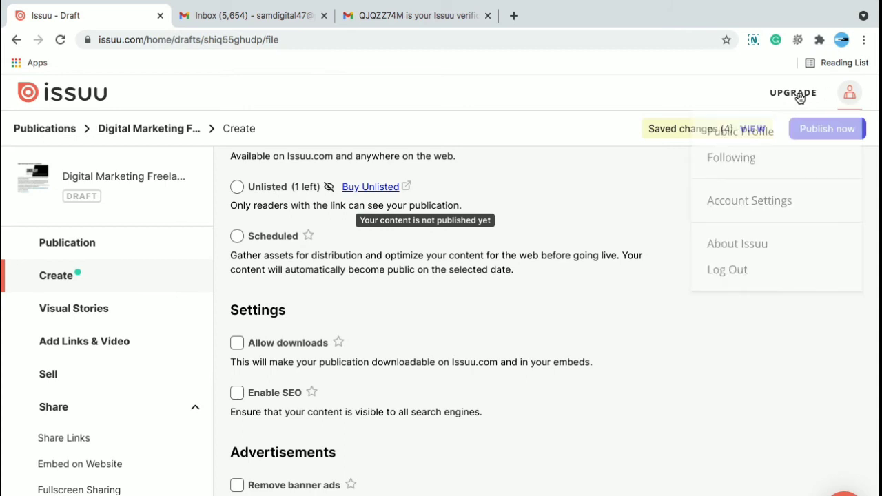
left_click(635, 181)
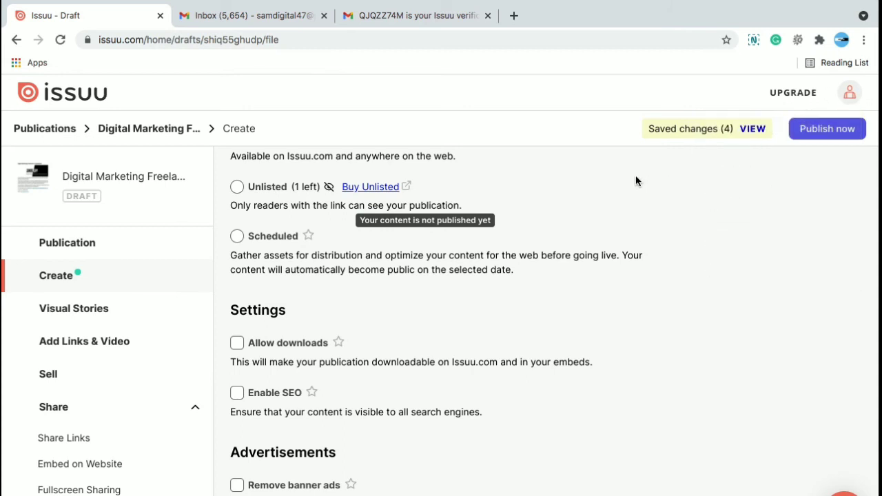
left_click(821, 136)
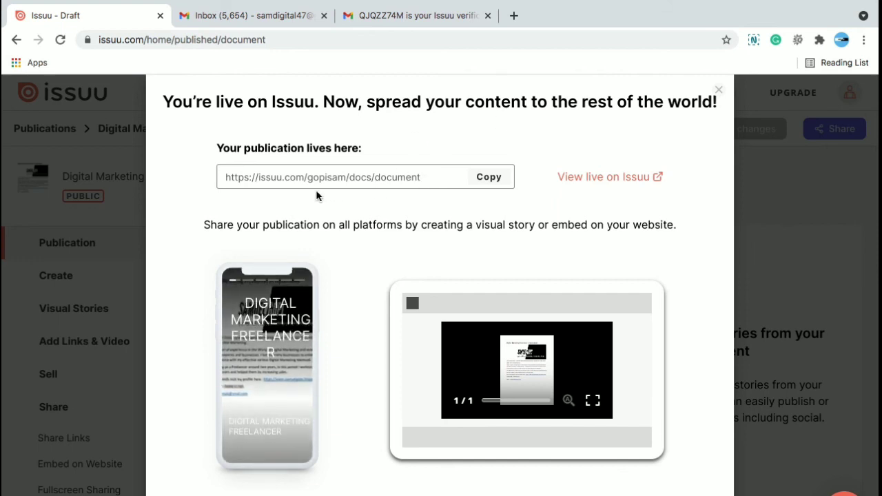
Step: Copy the publication's link, open its live page on Issuu and look over the published document
left_click(491, 181)
left_click(605, 179)
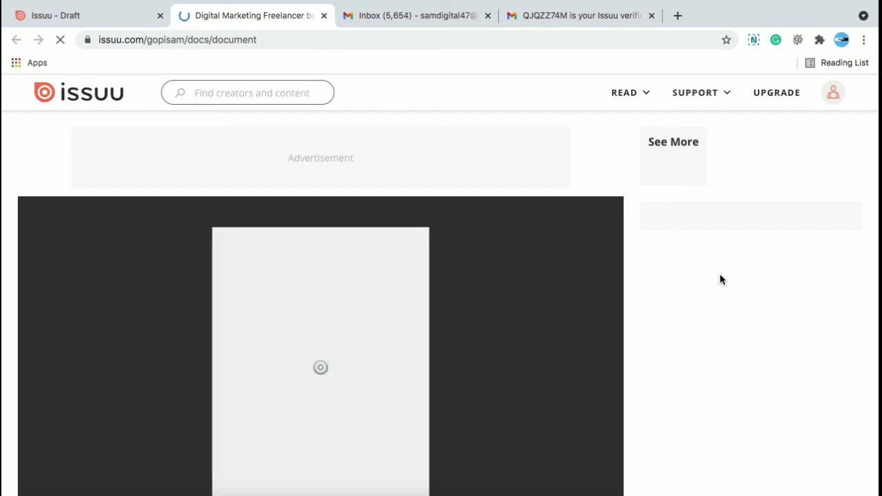
scroll(720, 279, "down", 3)
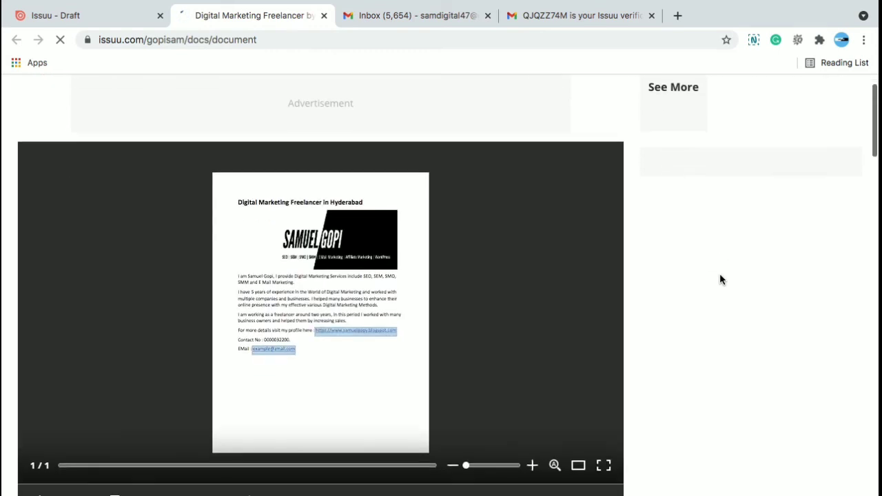
scroll(720, 279, "up", 2)
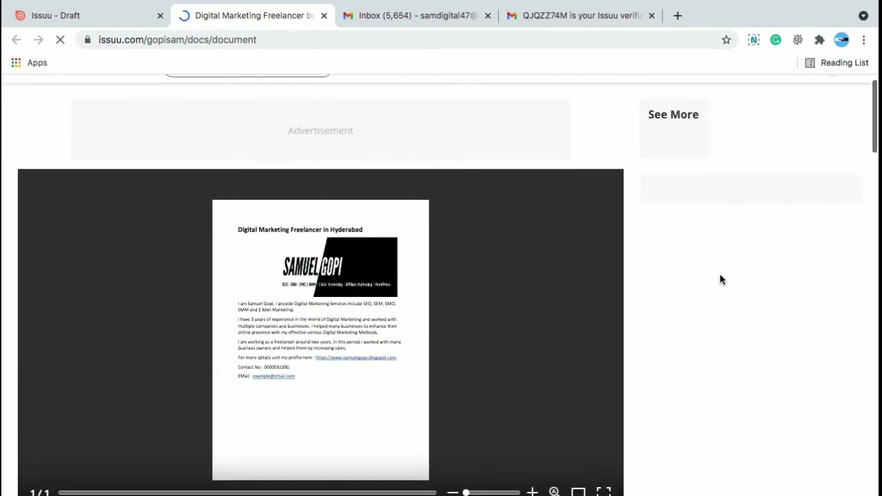
scroll(719, 279, "down", 2)
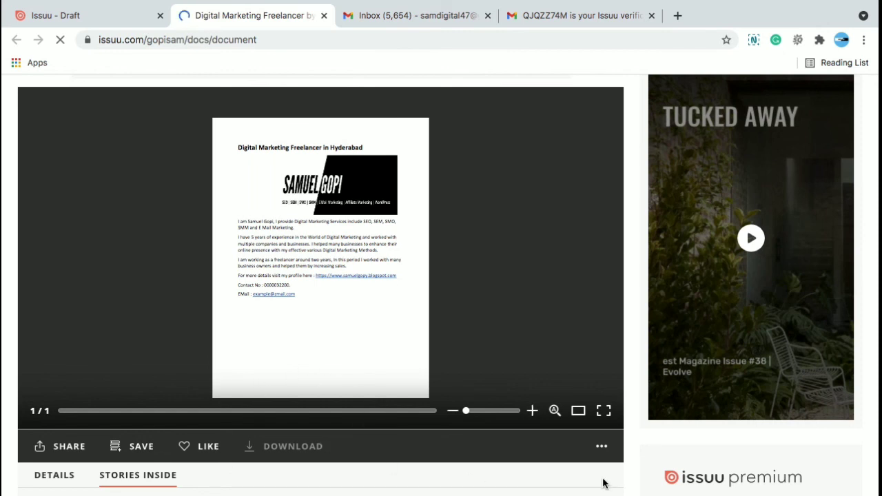
scroll(2, 397, "down", 4)
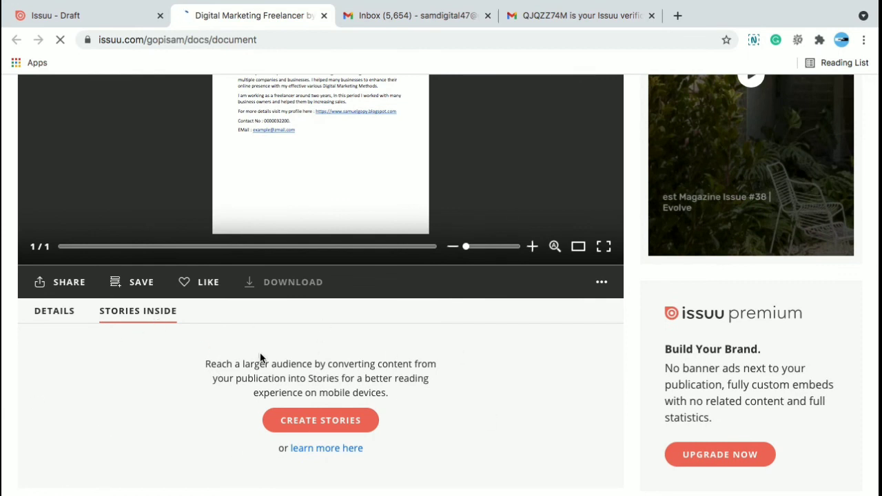
Step: Show the live publication's details and expand its full description
left_click(58, 314)
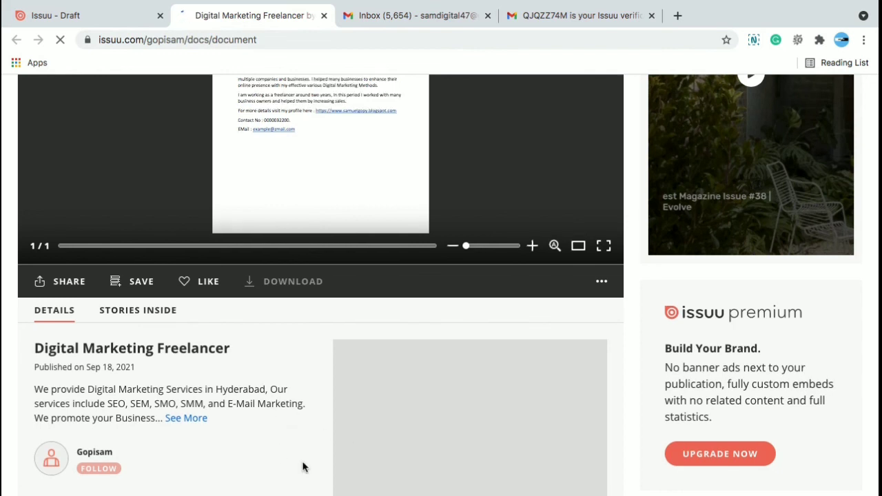
scroll(303, 467, "down", 2)
left_click(185, 365)
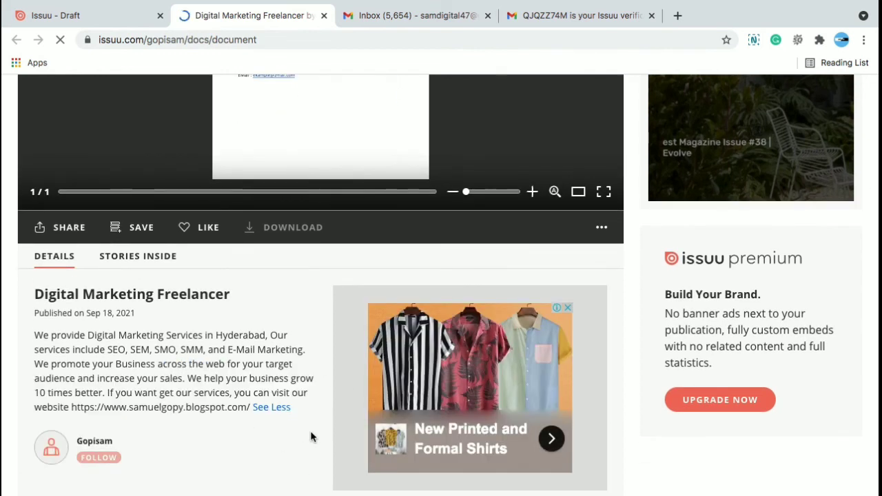
scroll(294, 455, "down", 1)
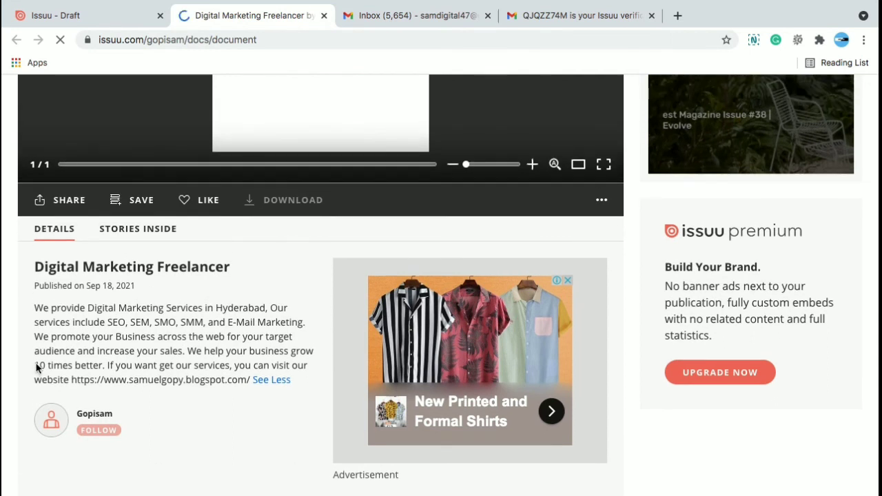
Step: Examine the description's services text and website address by highlighting them, and return to the document preview
left_click(46, 310)
left_click_drag(46, 310, 147, 349)
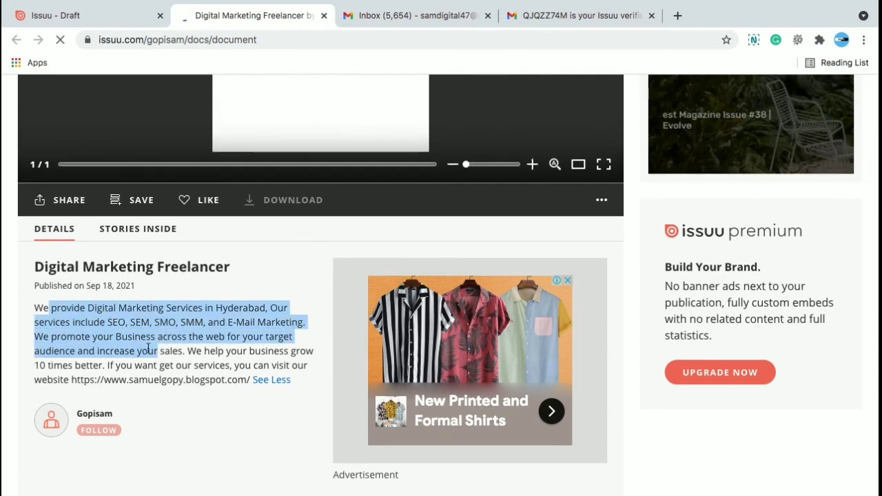
left_click(211, 406)
left_click_drag(101, 380, 251, 395)
left_click(251, 395)
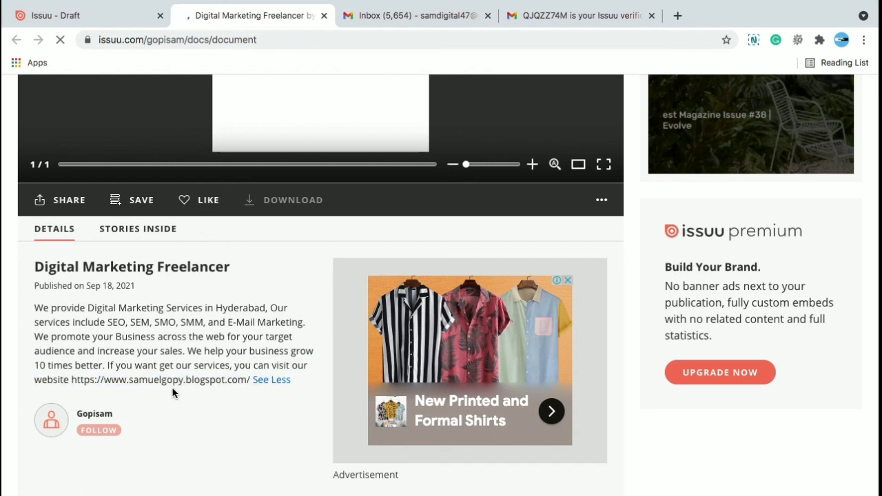
left_click_drag(73, 383, 254, 387)
left_click(242, 433)
scroll(289, 427, "up", 2)
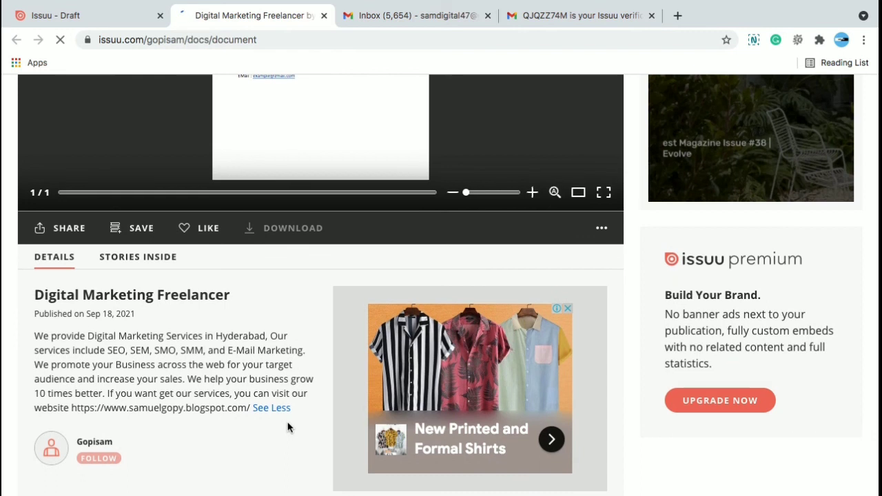
scroll(289, 424, "up", 3)
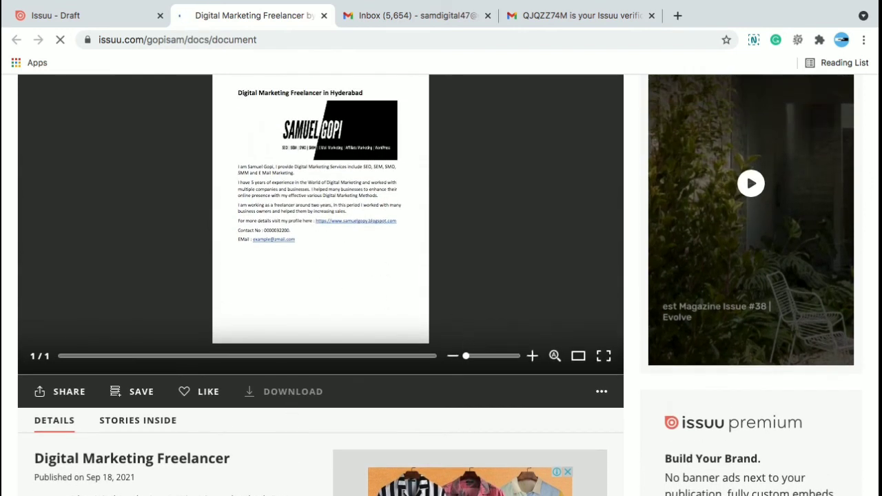
scroll(448, 286, "up", 1)
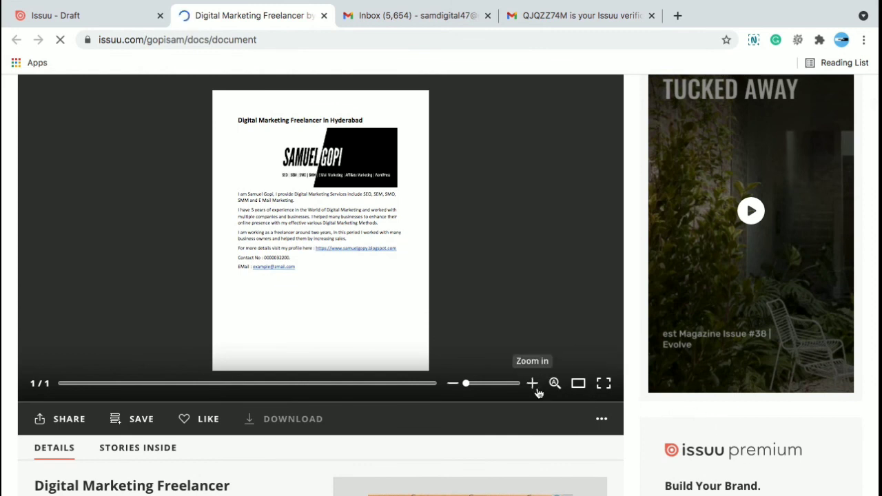